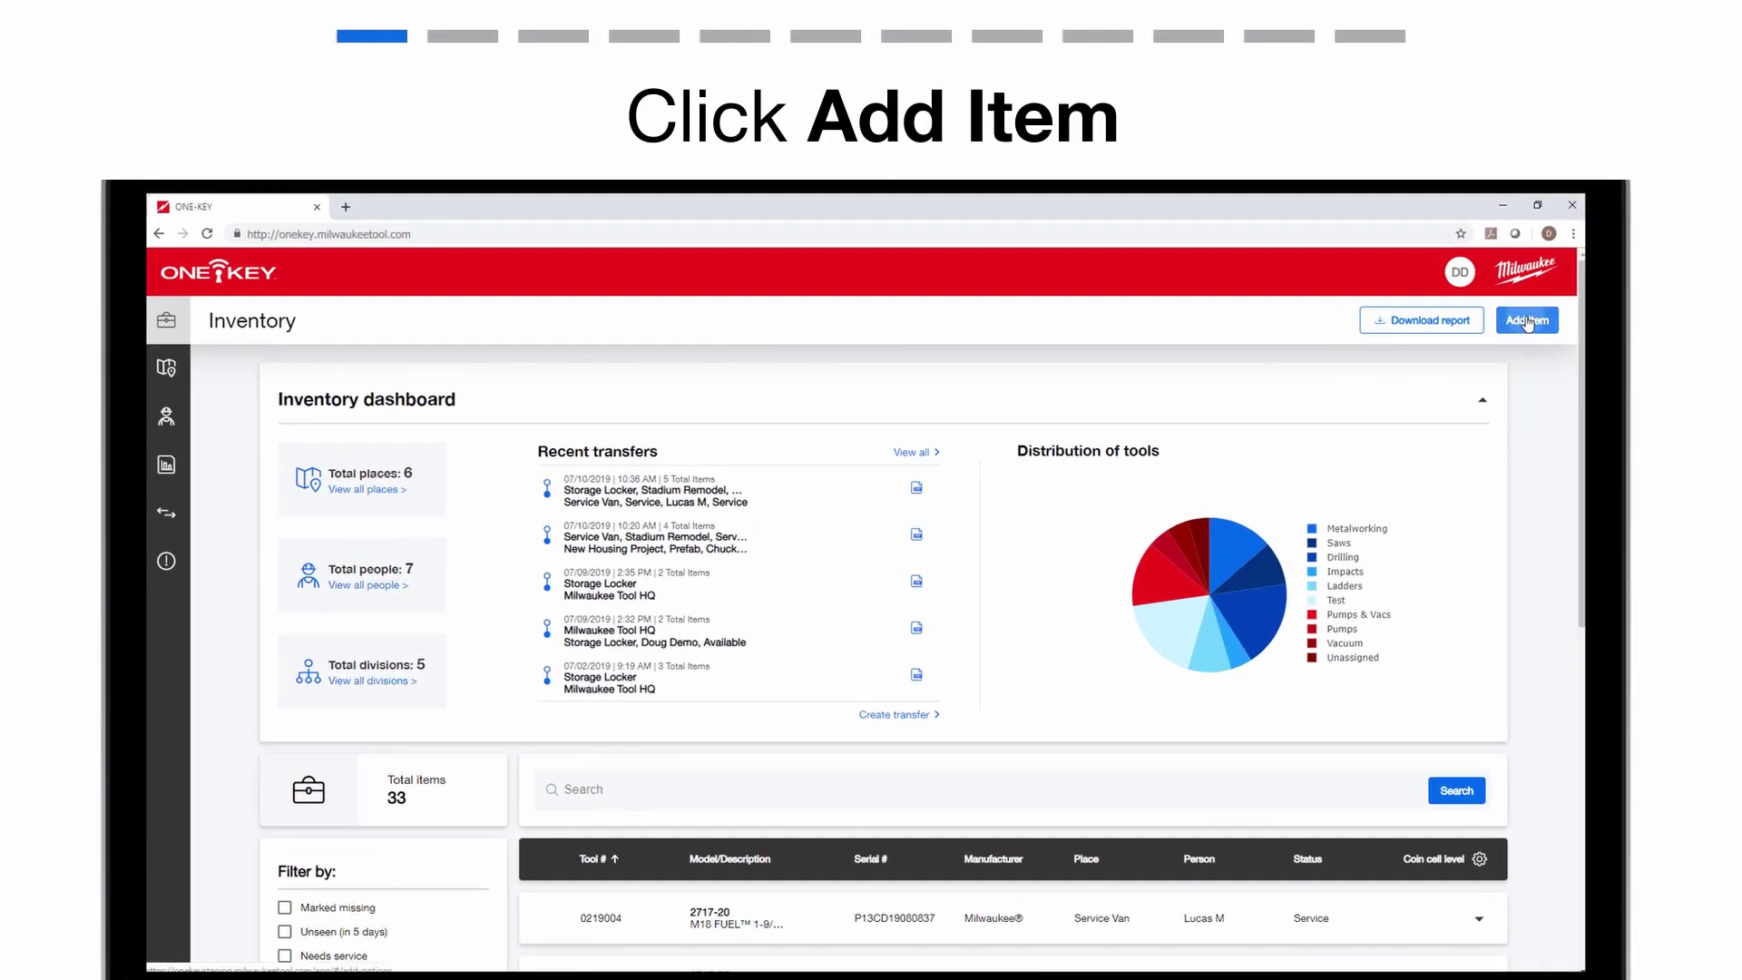
Step: Begin a new inventory item using the Start from scratch option
left_click(1527, 320)
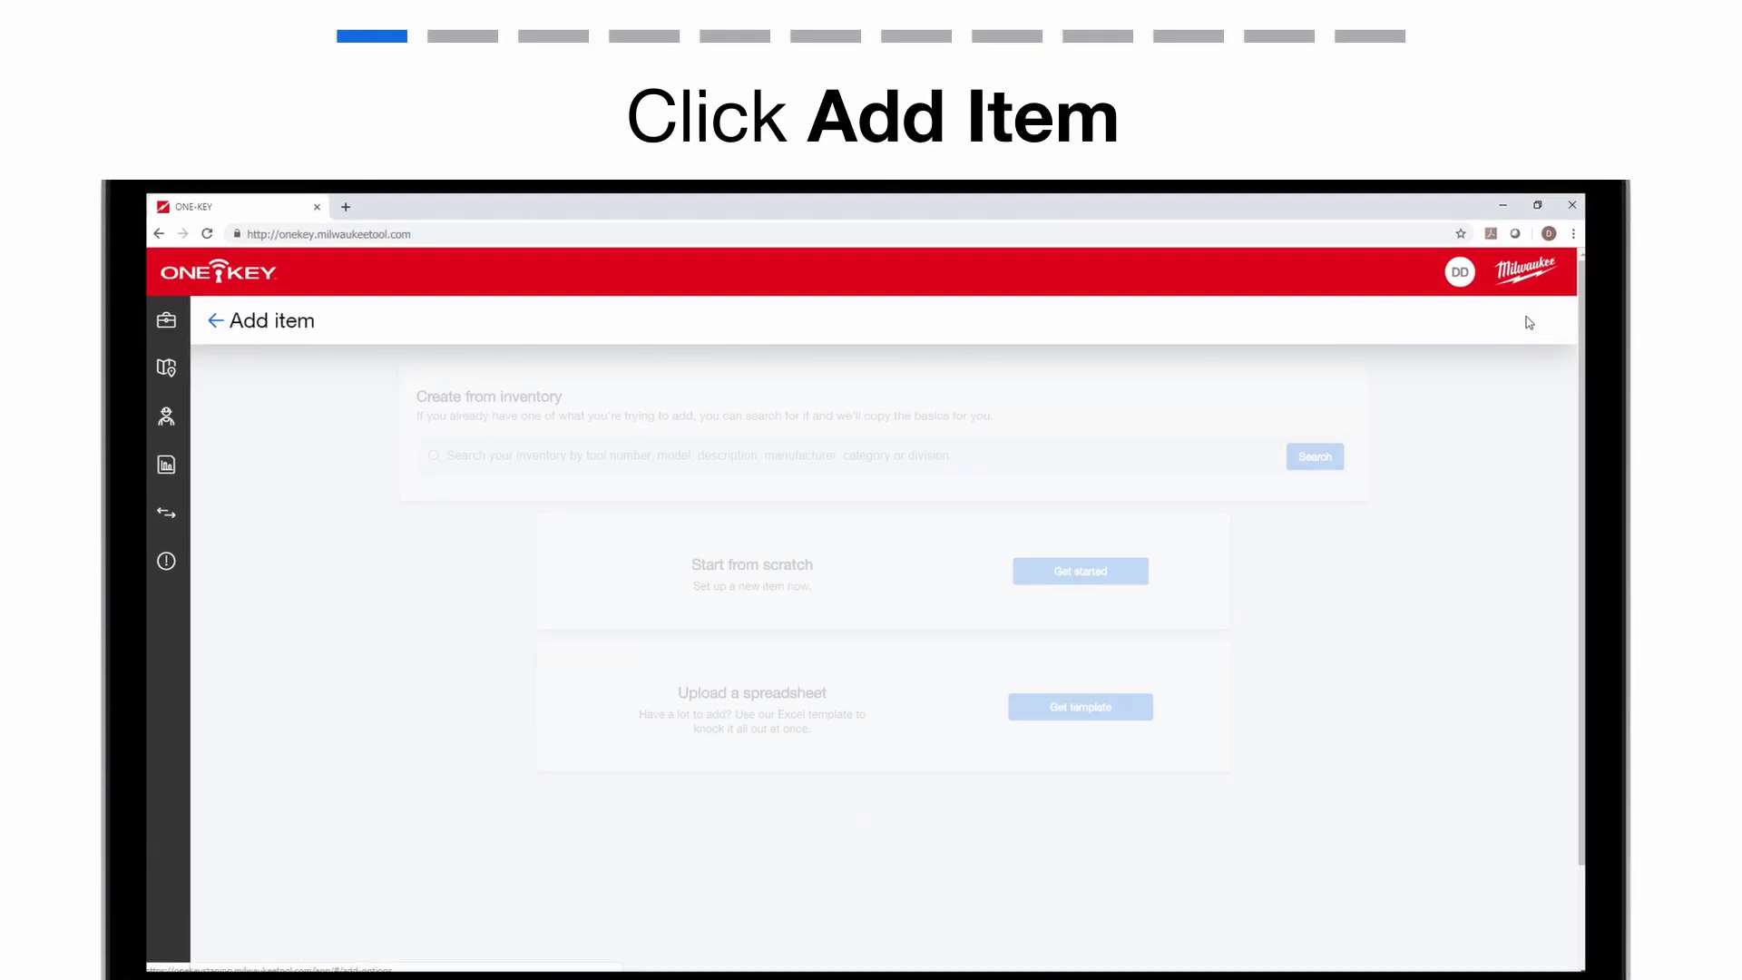
left_click(735, 453)
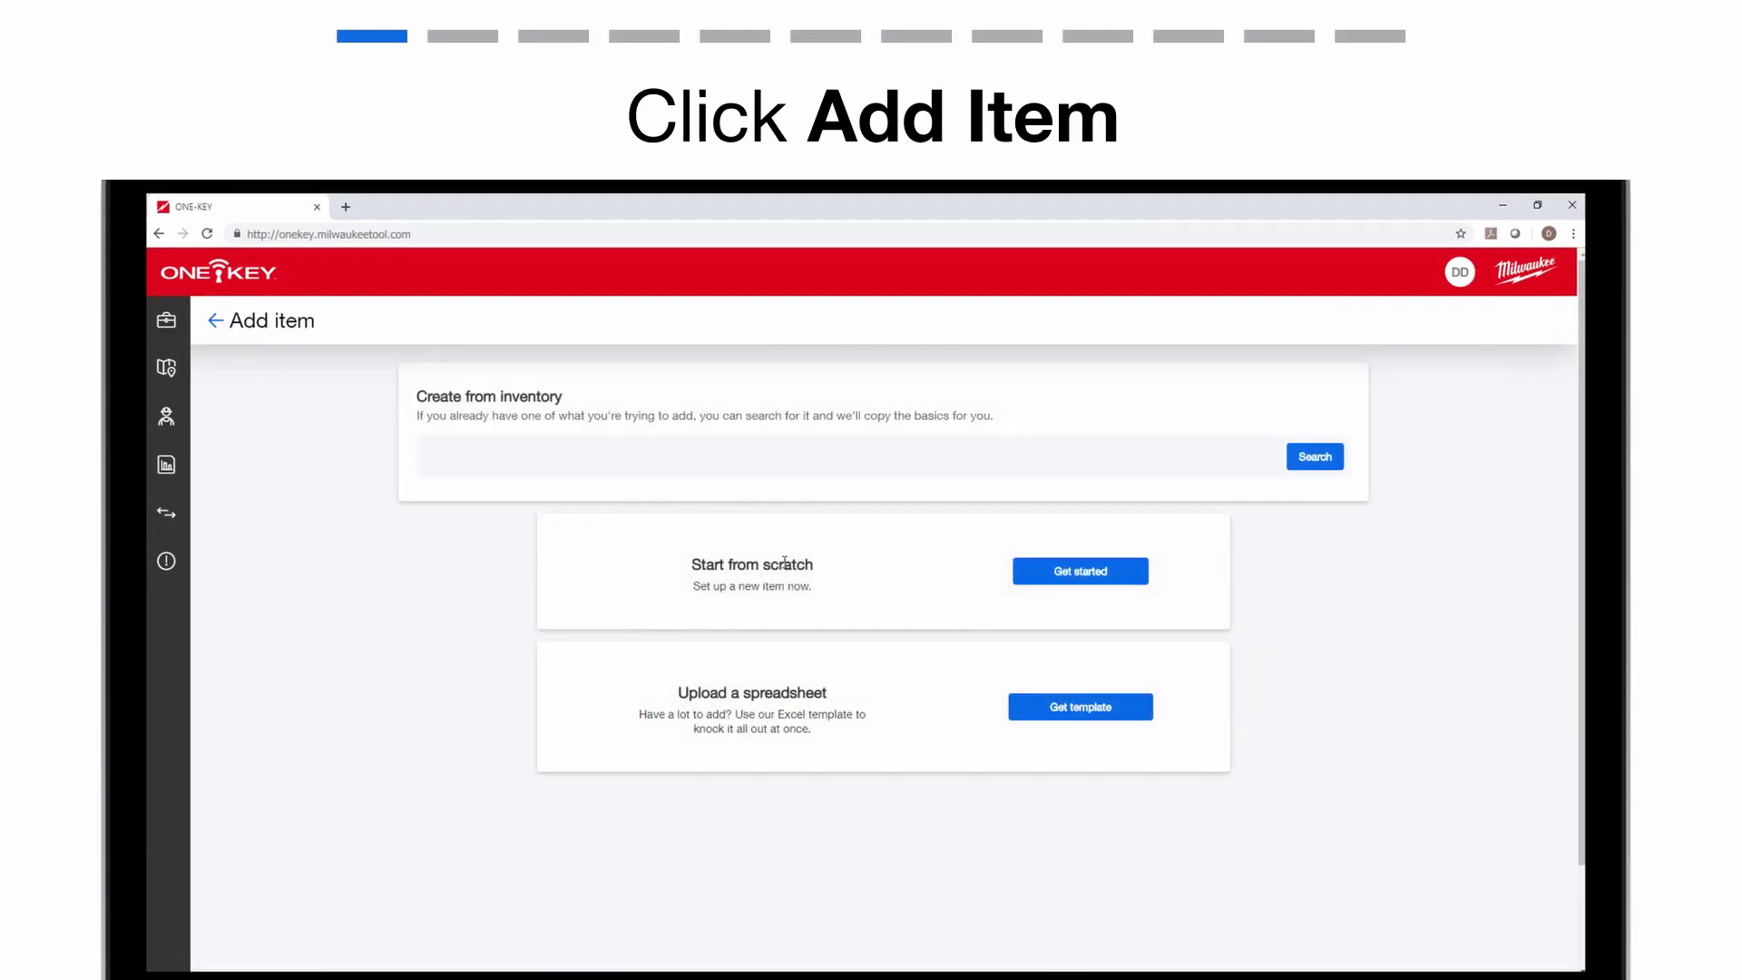
left_click(1040, 577)
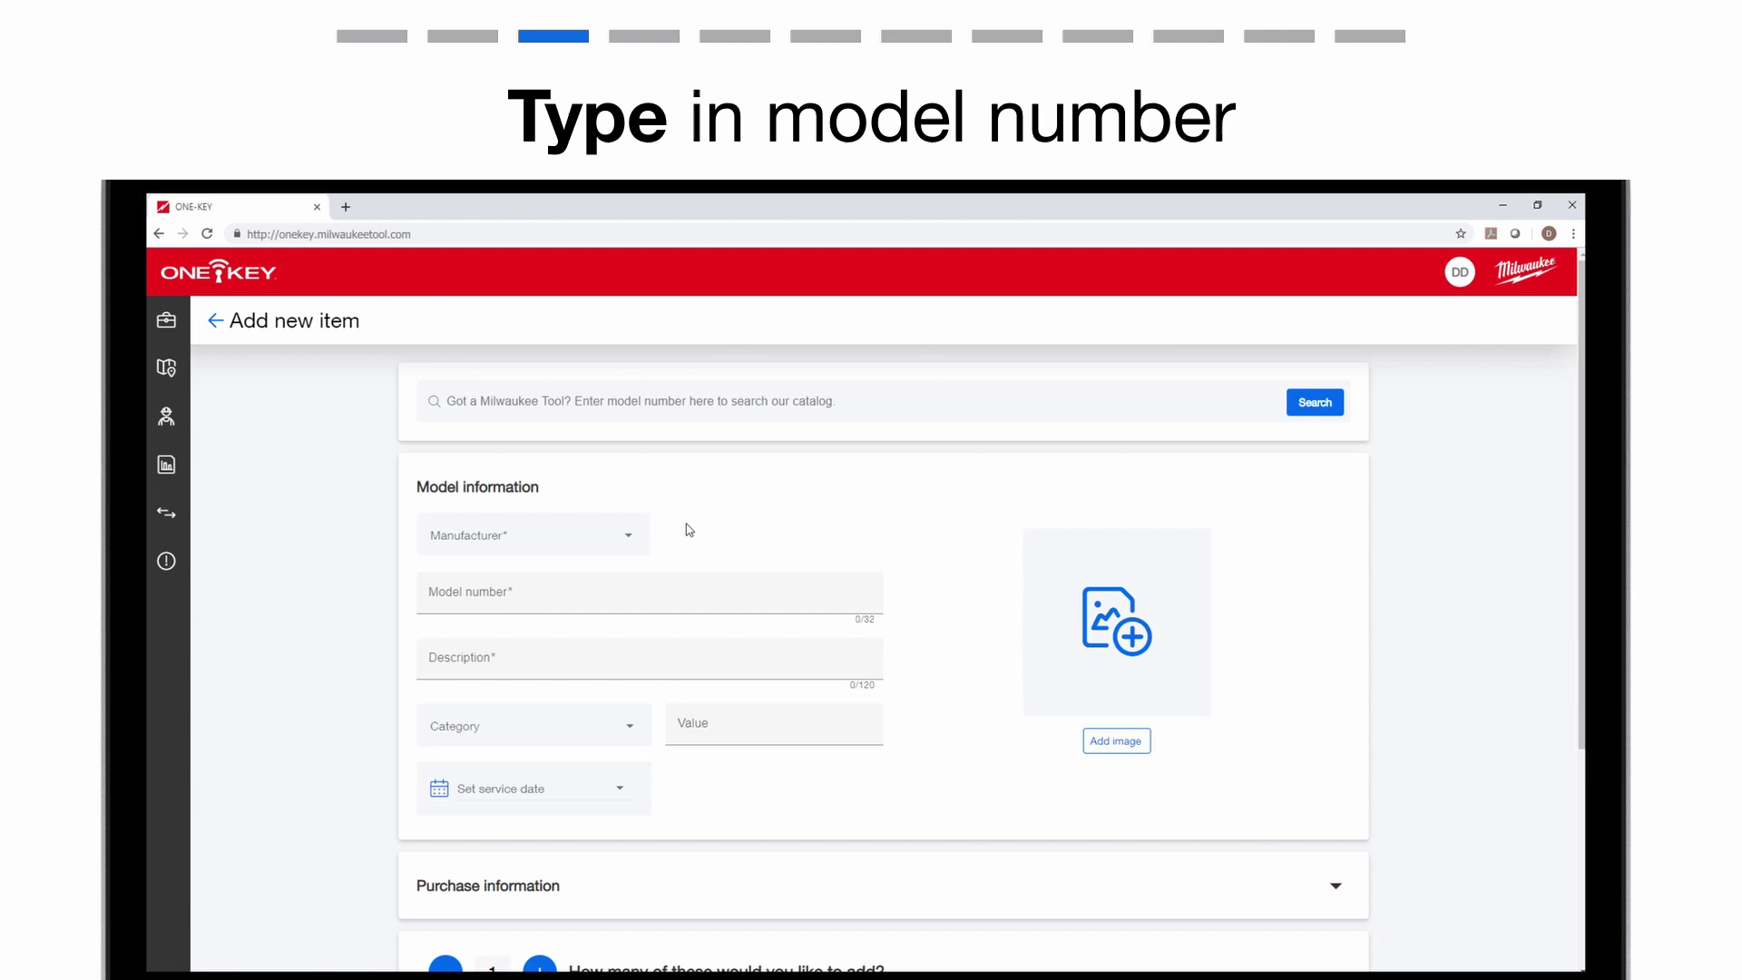
Step: Search the catalog for 2857-20 and add the M18 FUEL 1/4" Impact Driver
left_click(683, 404)
type("2857-20")
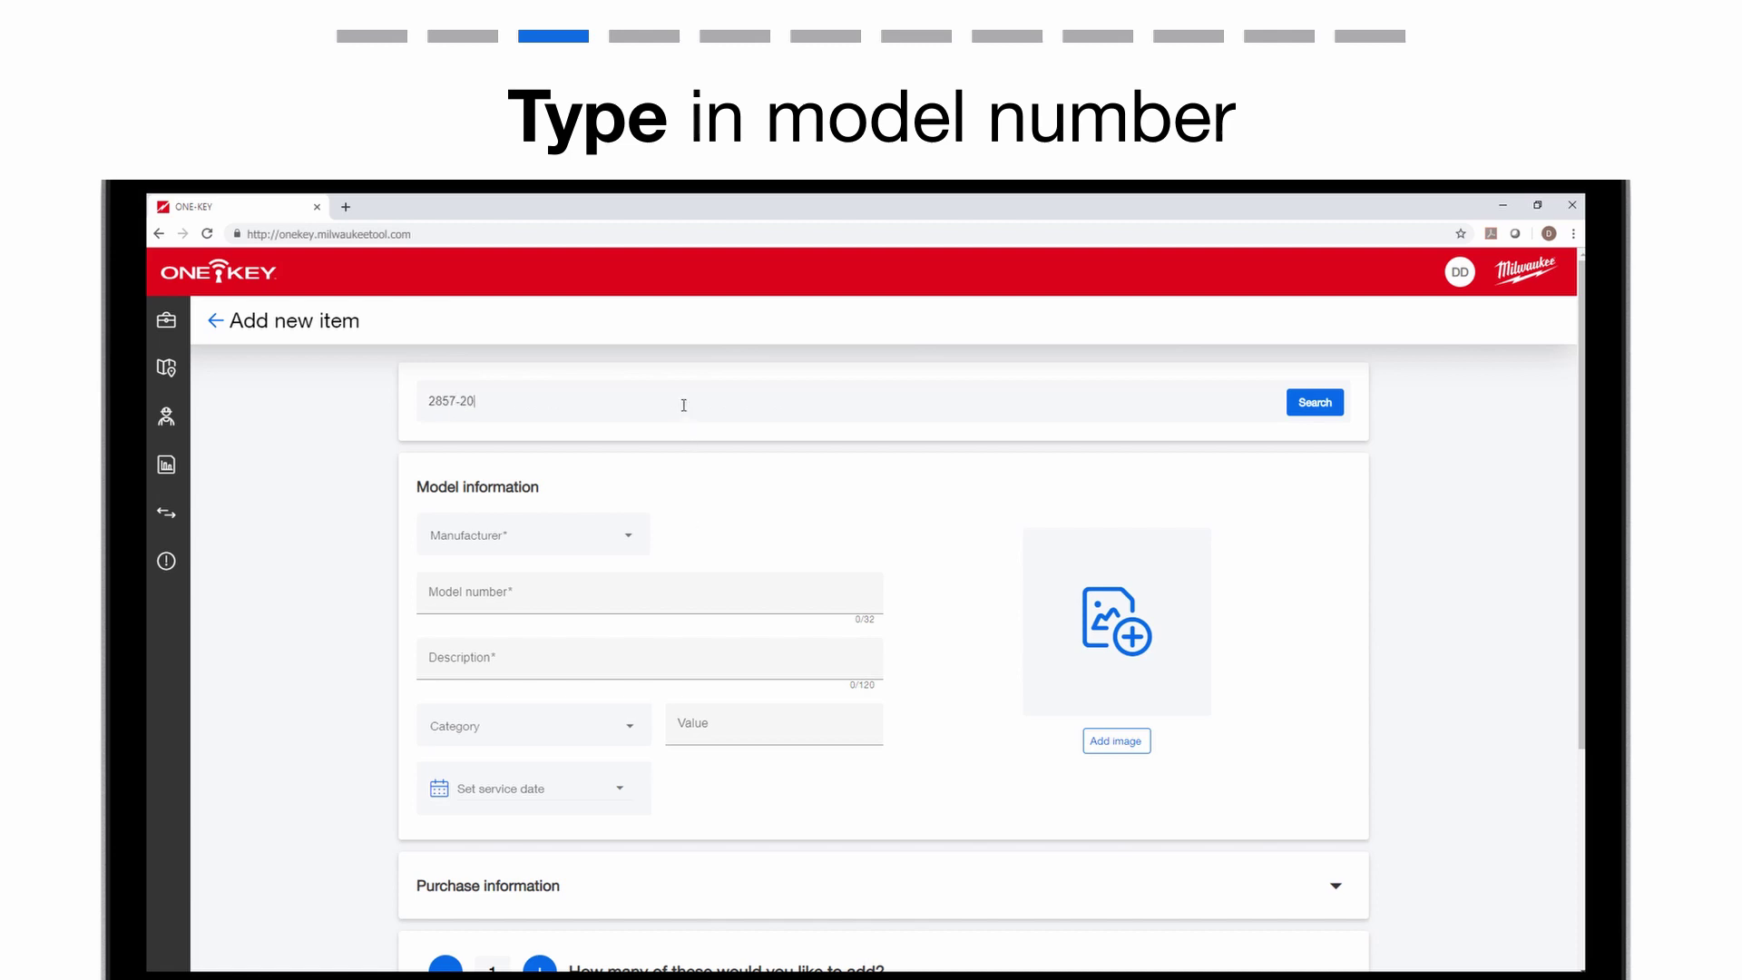
left_click(1314, 401)
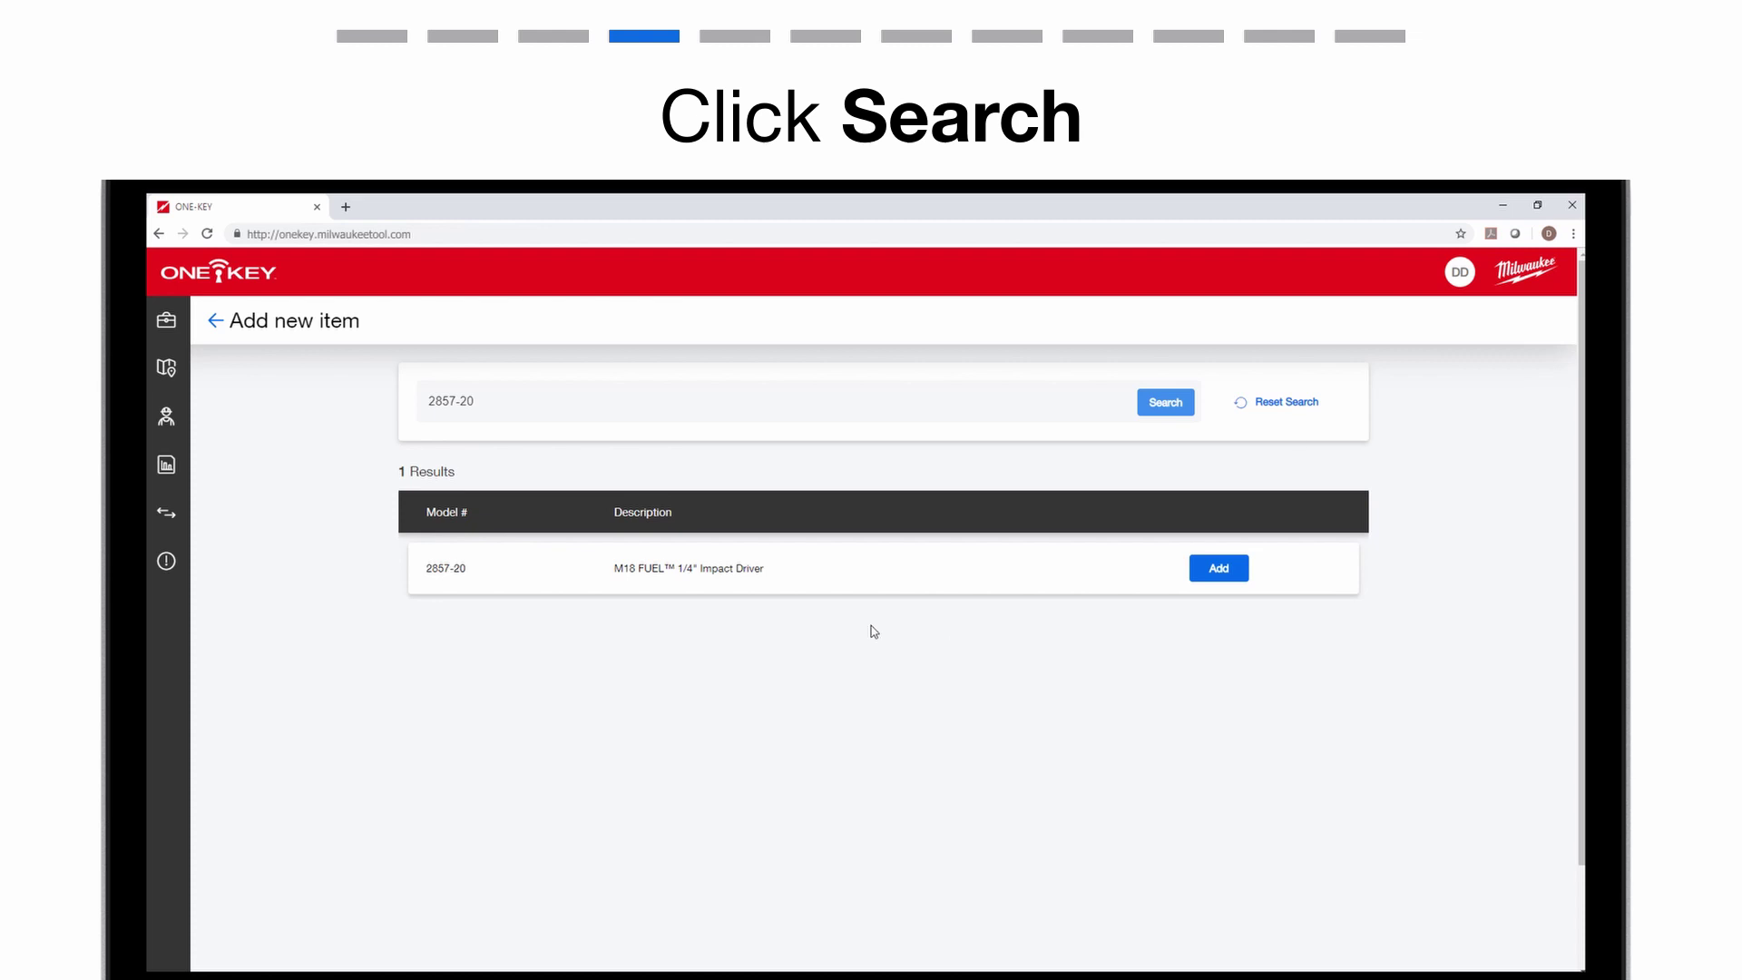
left_click(1218, 568)
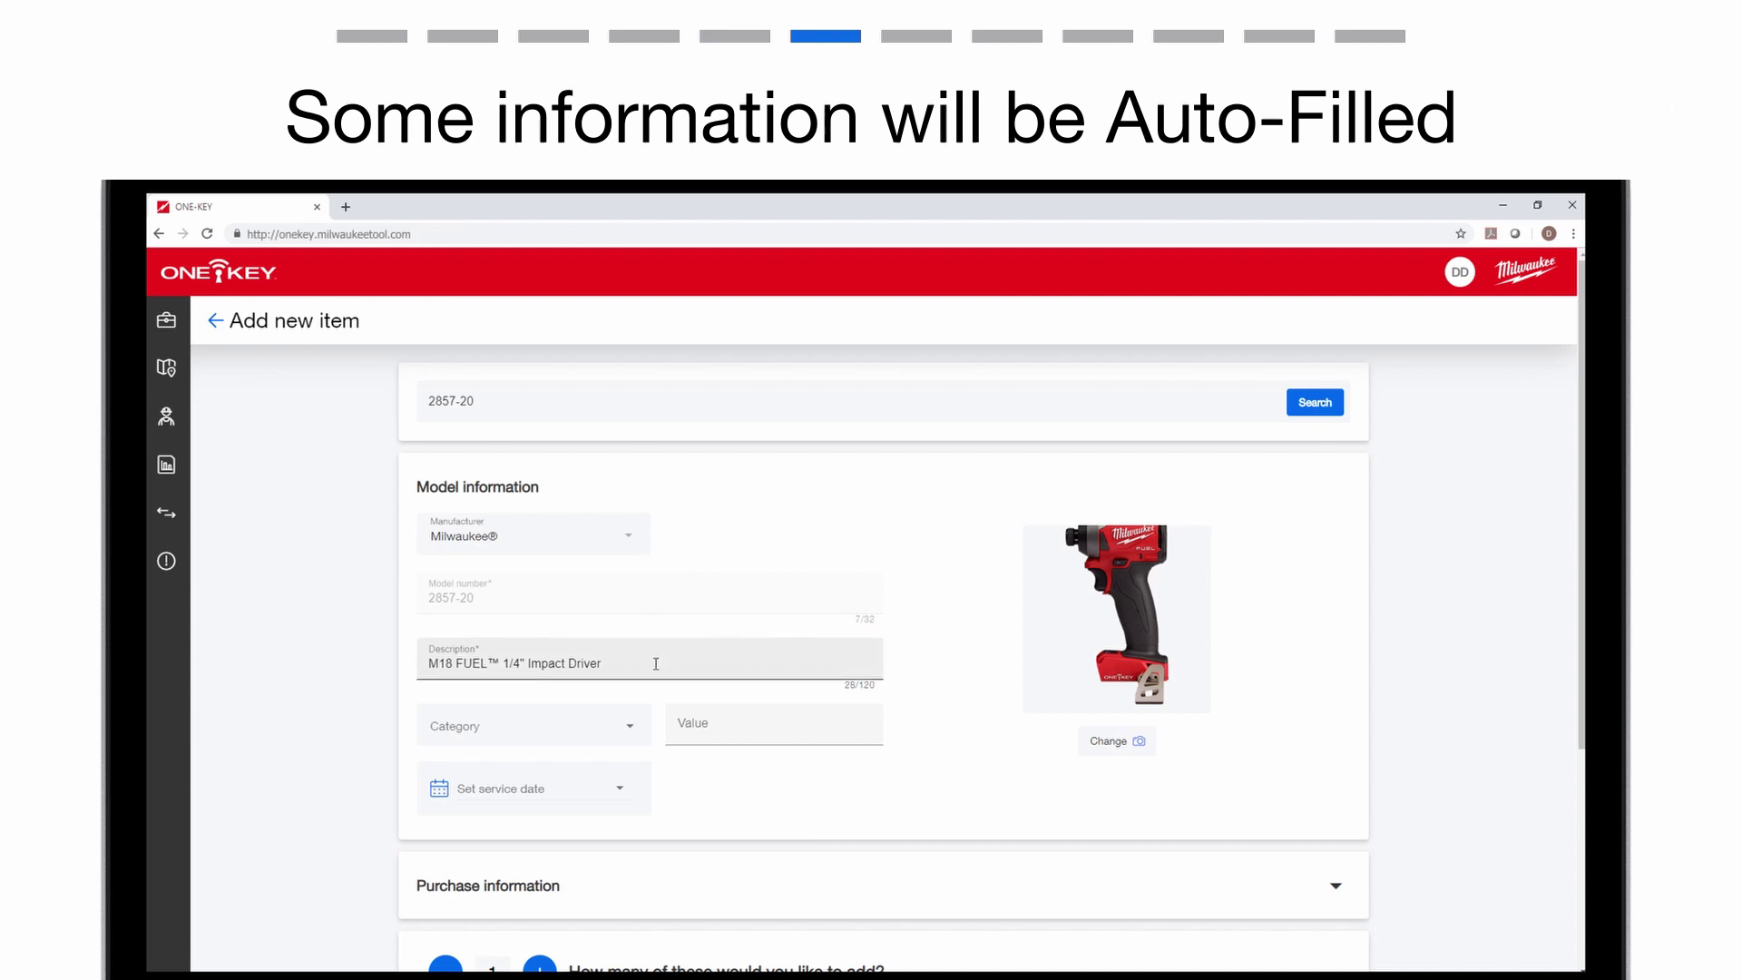
Step: Choose Impacts as the category and start entering the value 179
left_click(628, 726)
scroll(582, 818, "down", 2)
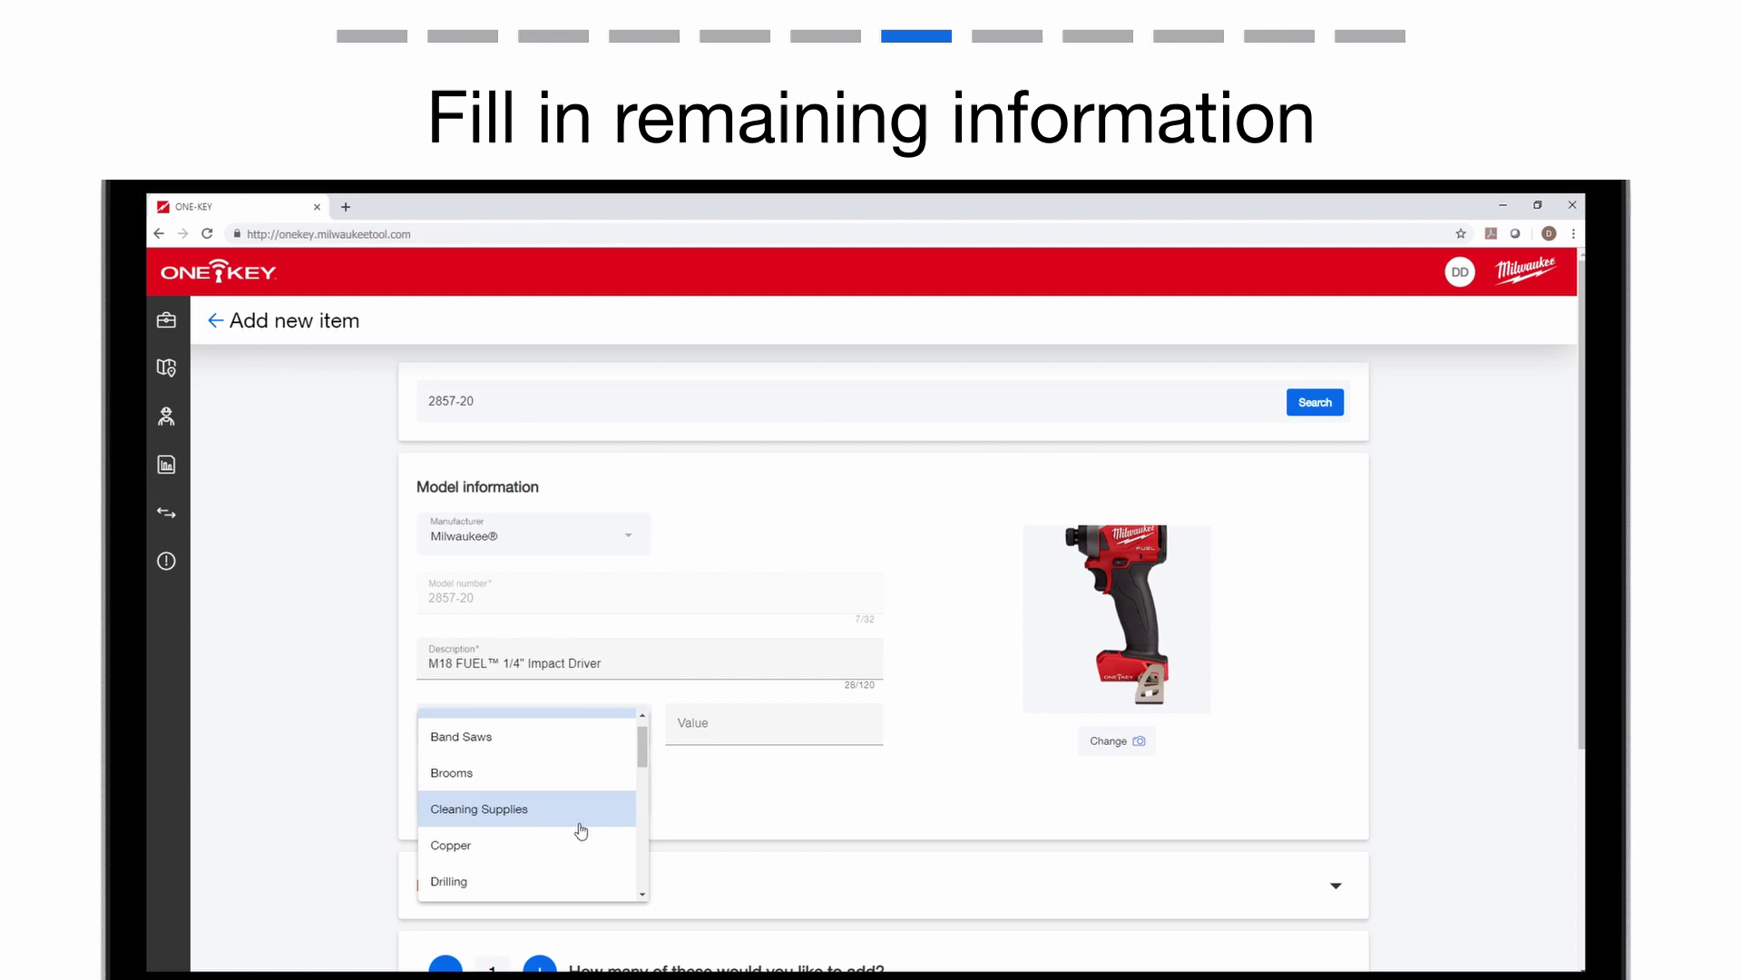
scroll(582, 829, "down", 2)
left_click(572, 842)
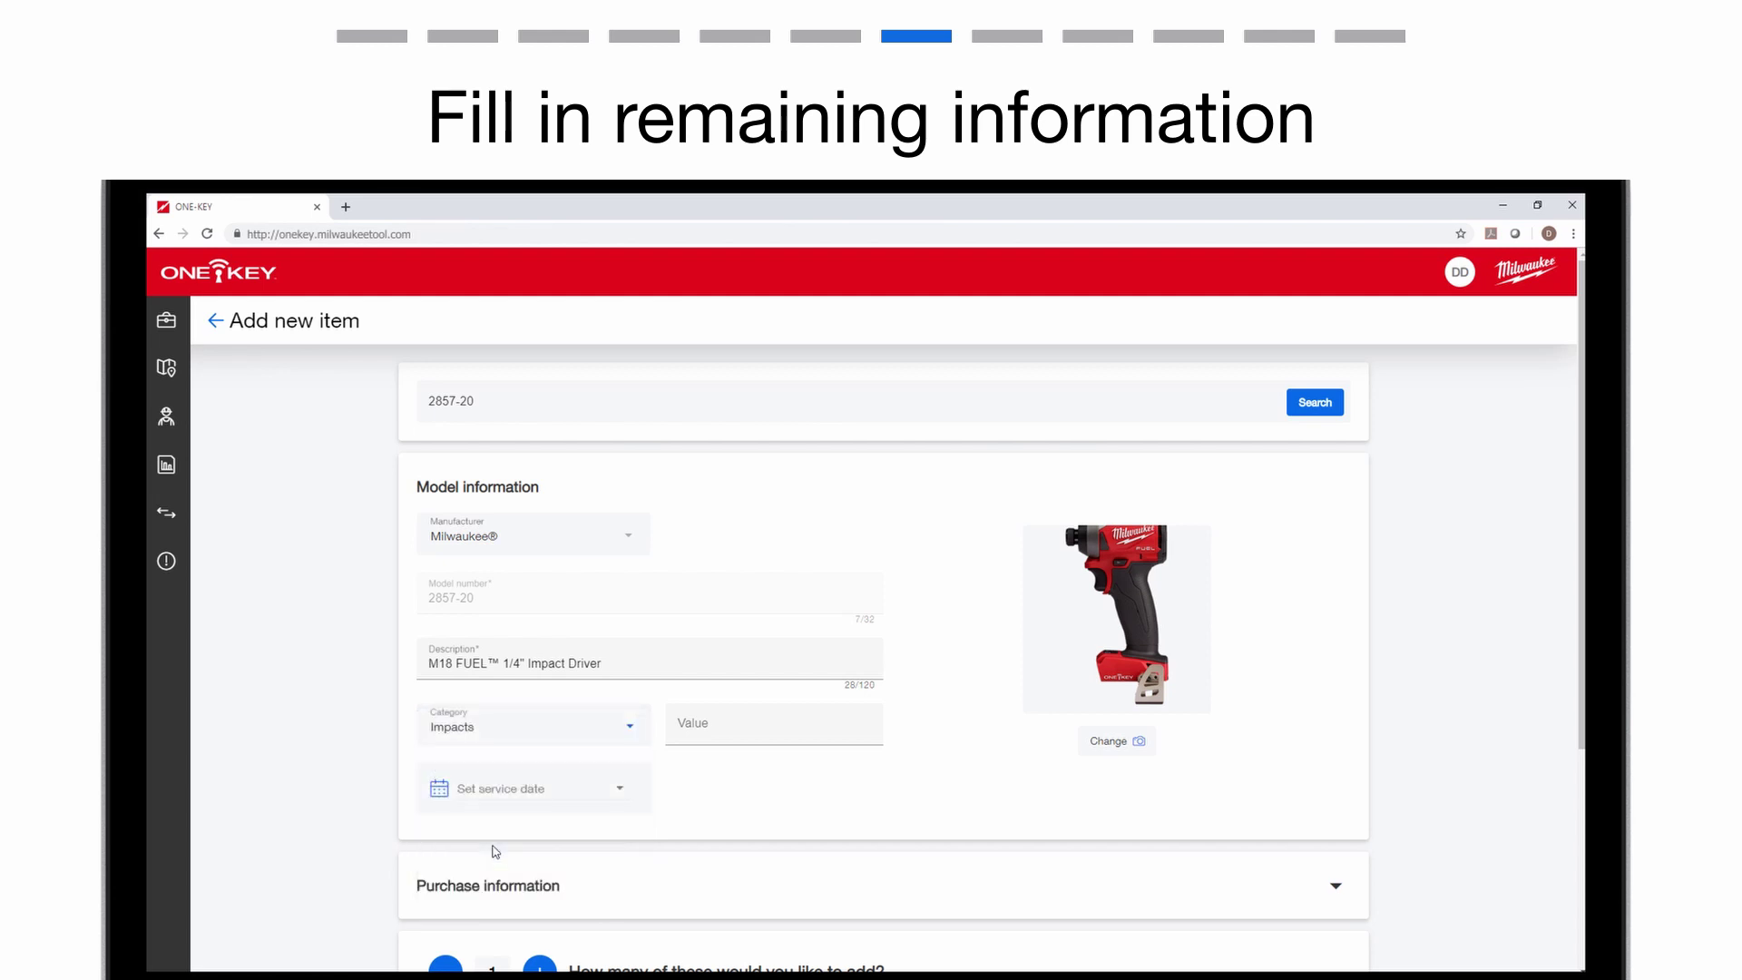
left_click(737, 729)
type("179")
scroll(973, 779, "down", 3)
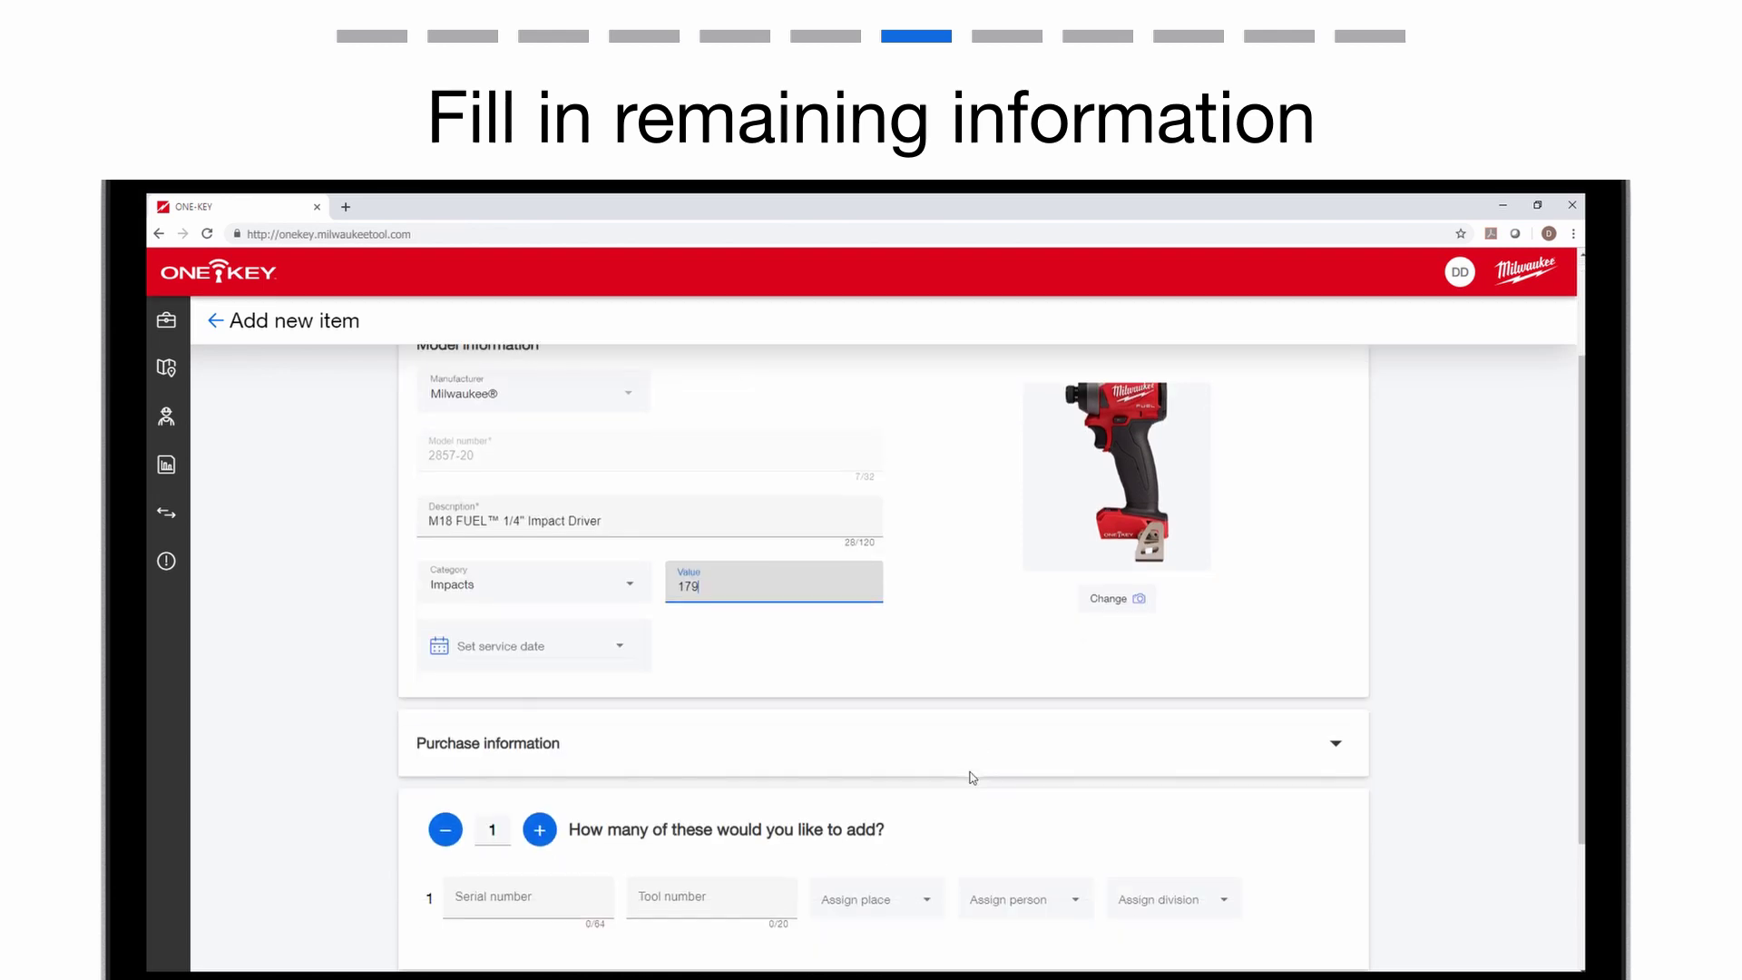
Step: Toggle Purchase information open and closed, then raise the quantity to 3
left_click(1334, 637)
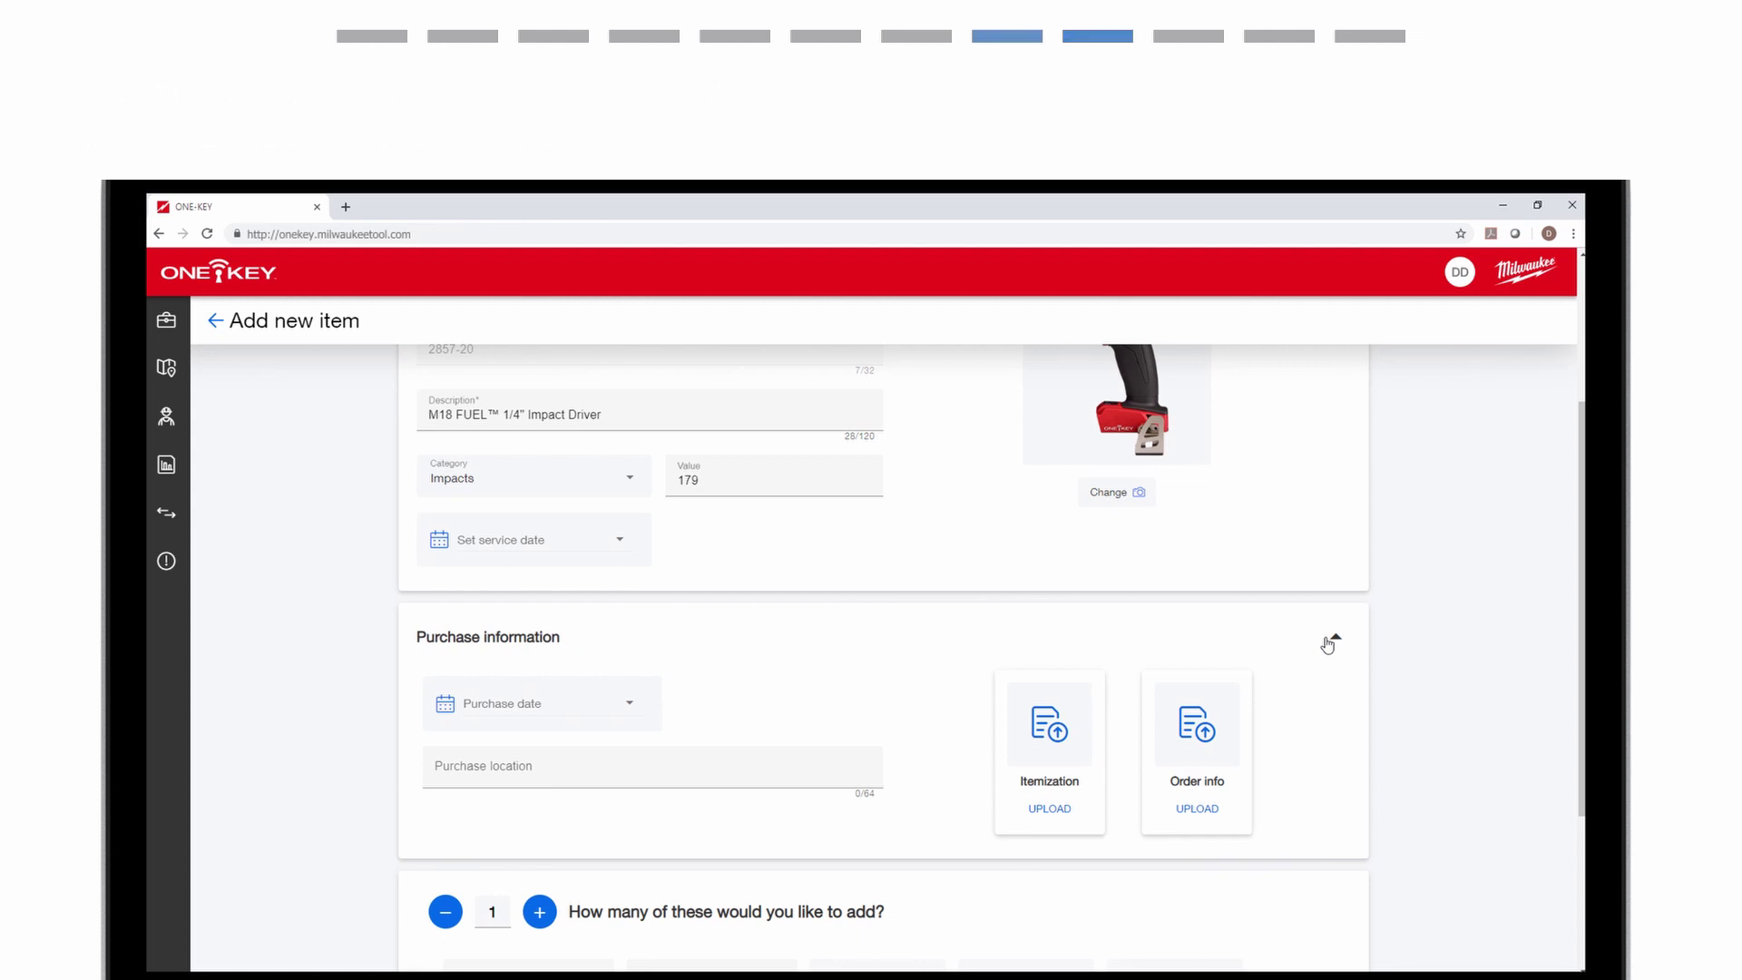
left_click(1330, 641)
left_click(540, 649)
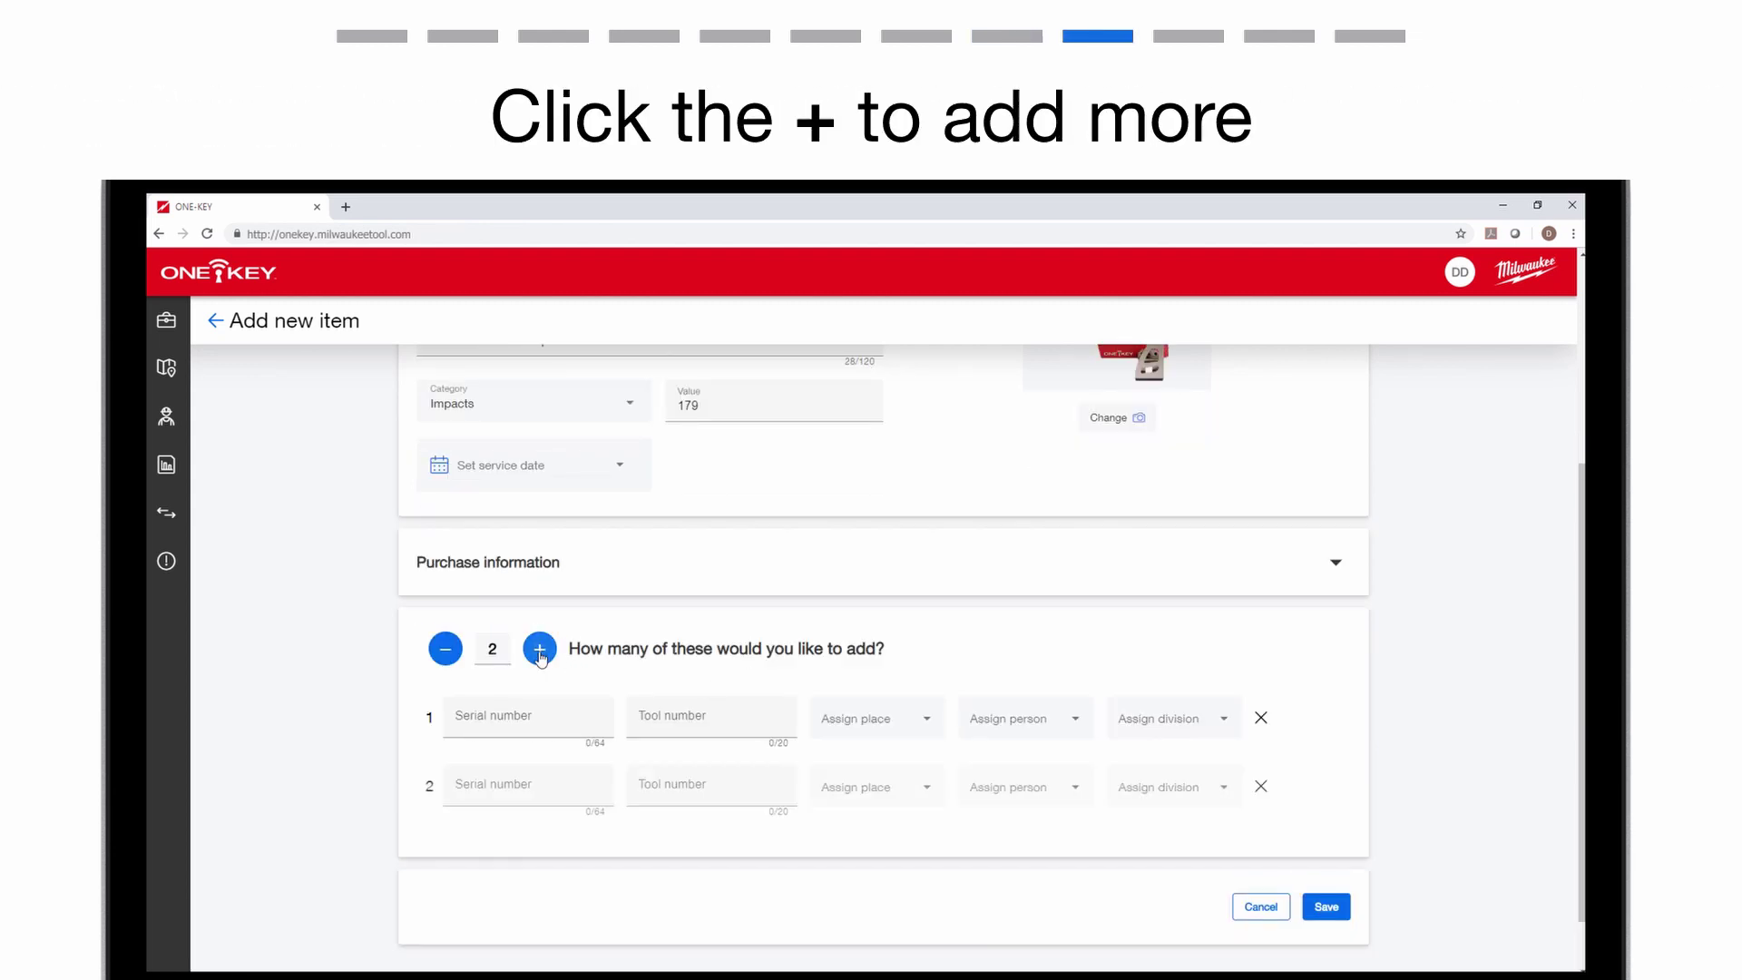
Step: Reduce quantity to 1 and enter serial 7G42AD53902 and tool number 0219043
left_click(445, 649)
left_click(523, 717)
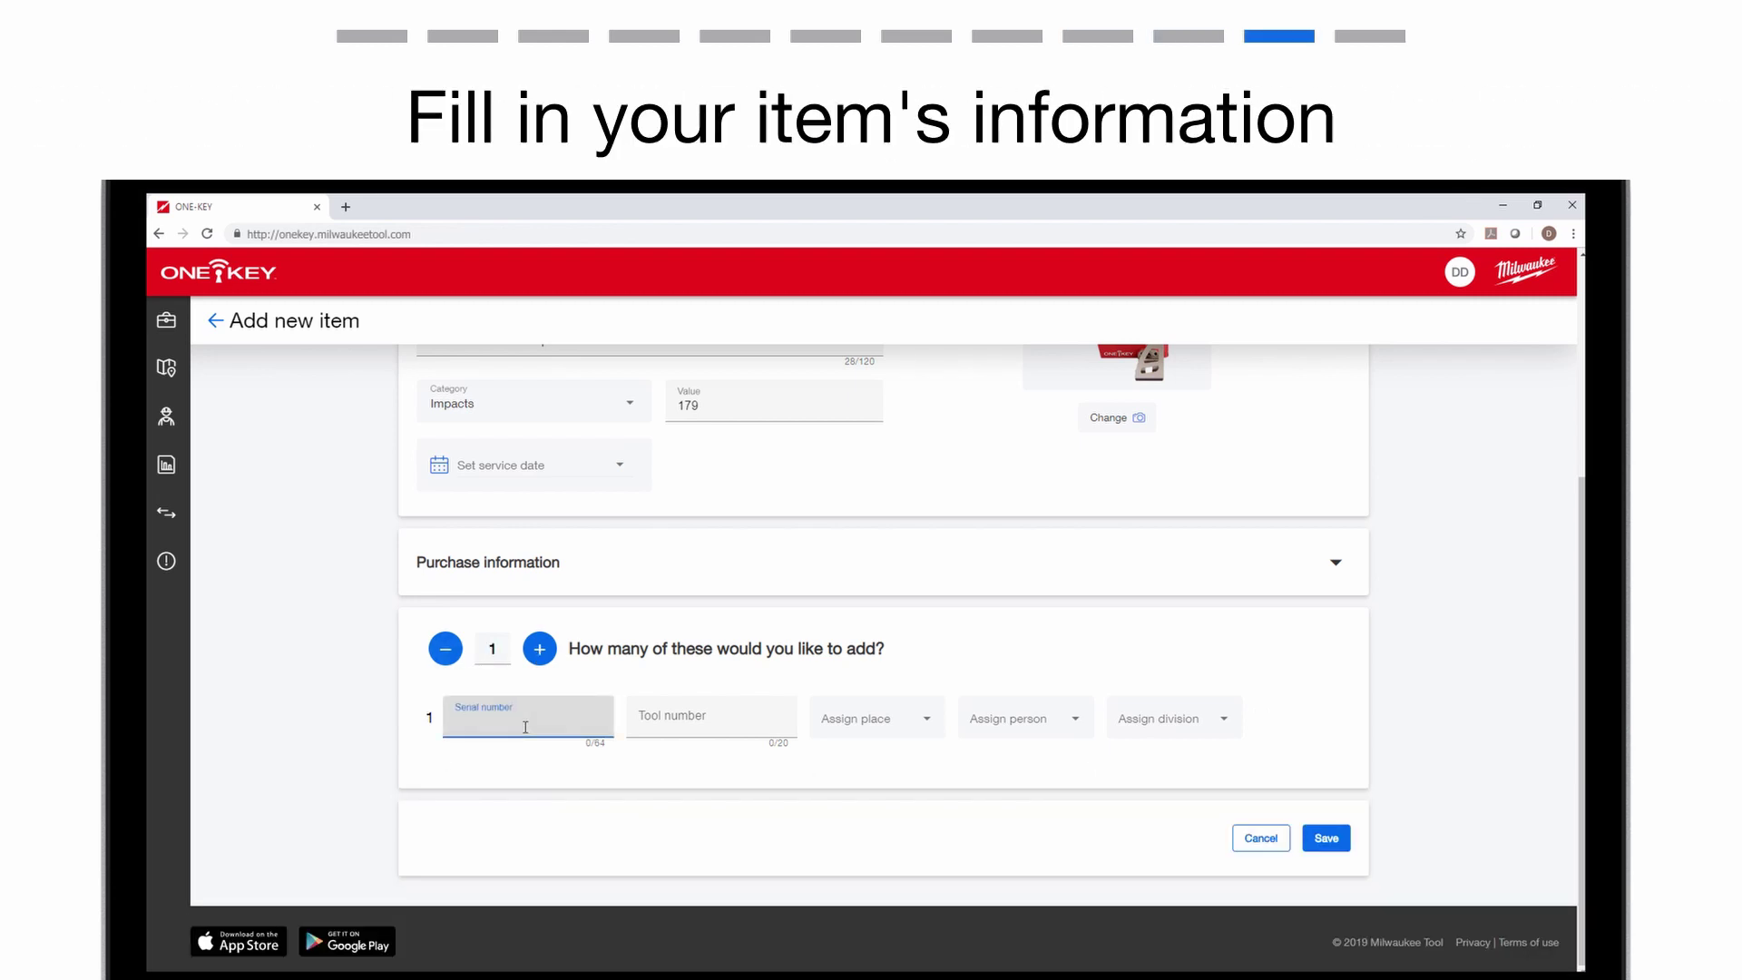
type("7G42AD53902")
left_click(708, 717)
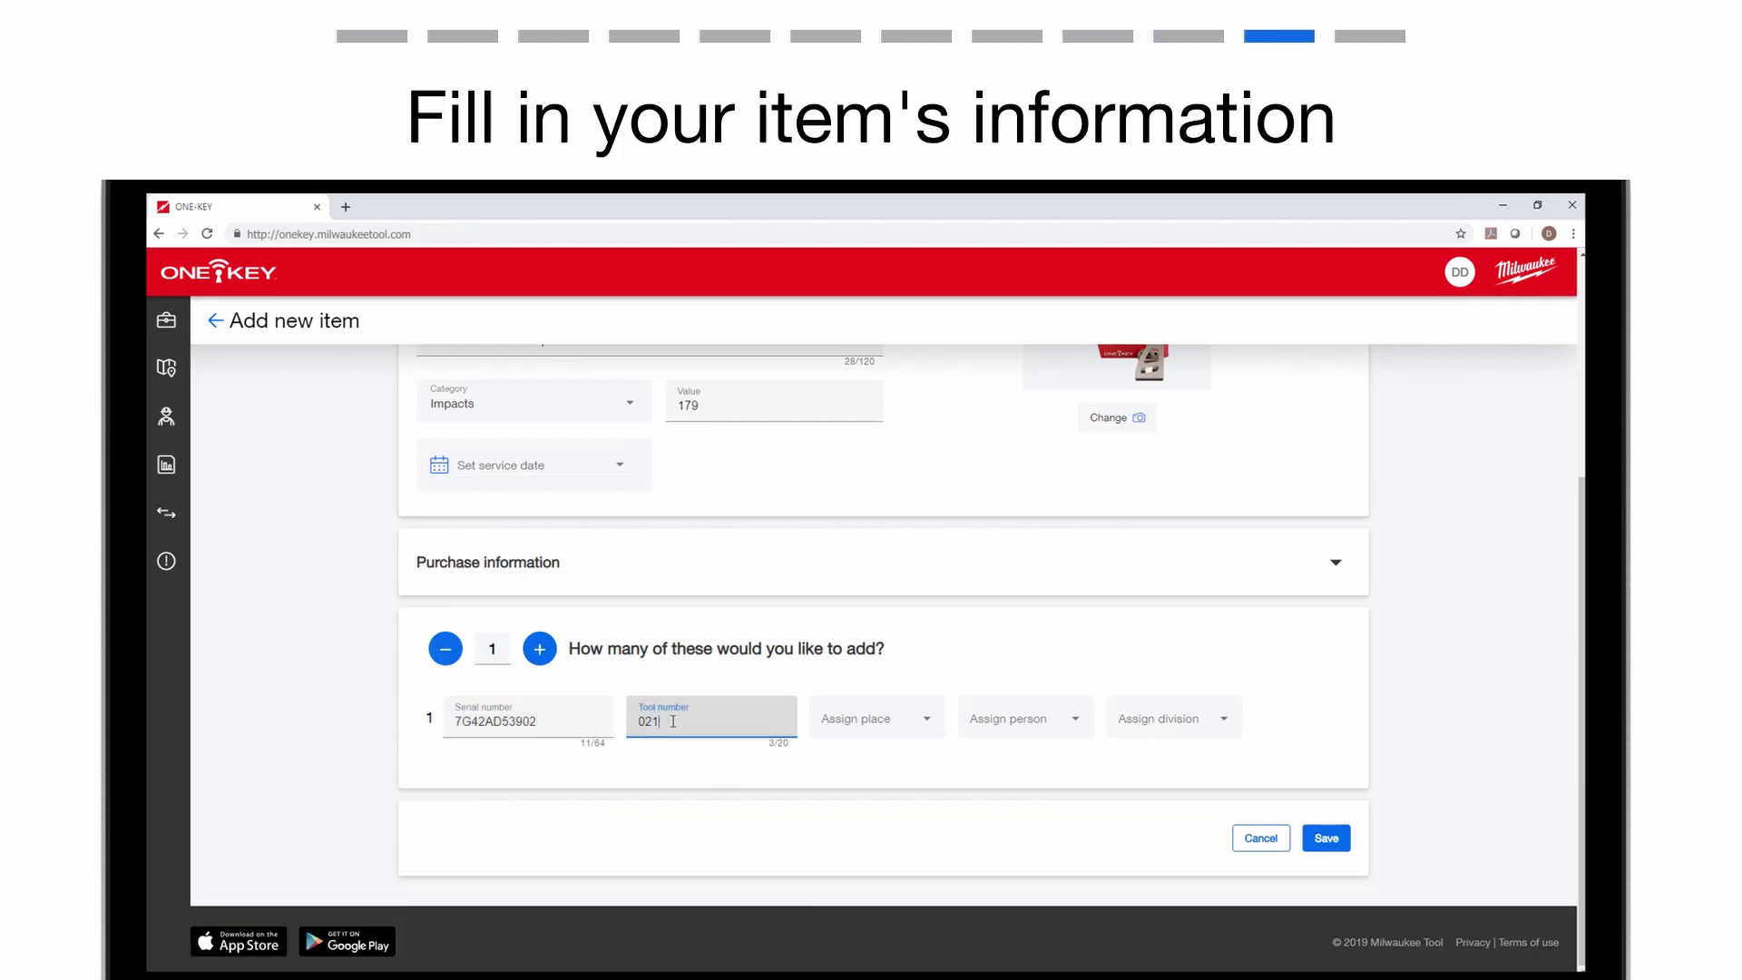
type("0219043")
left_click(926, 719)
left_click(886, 756)
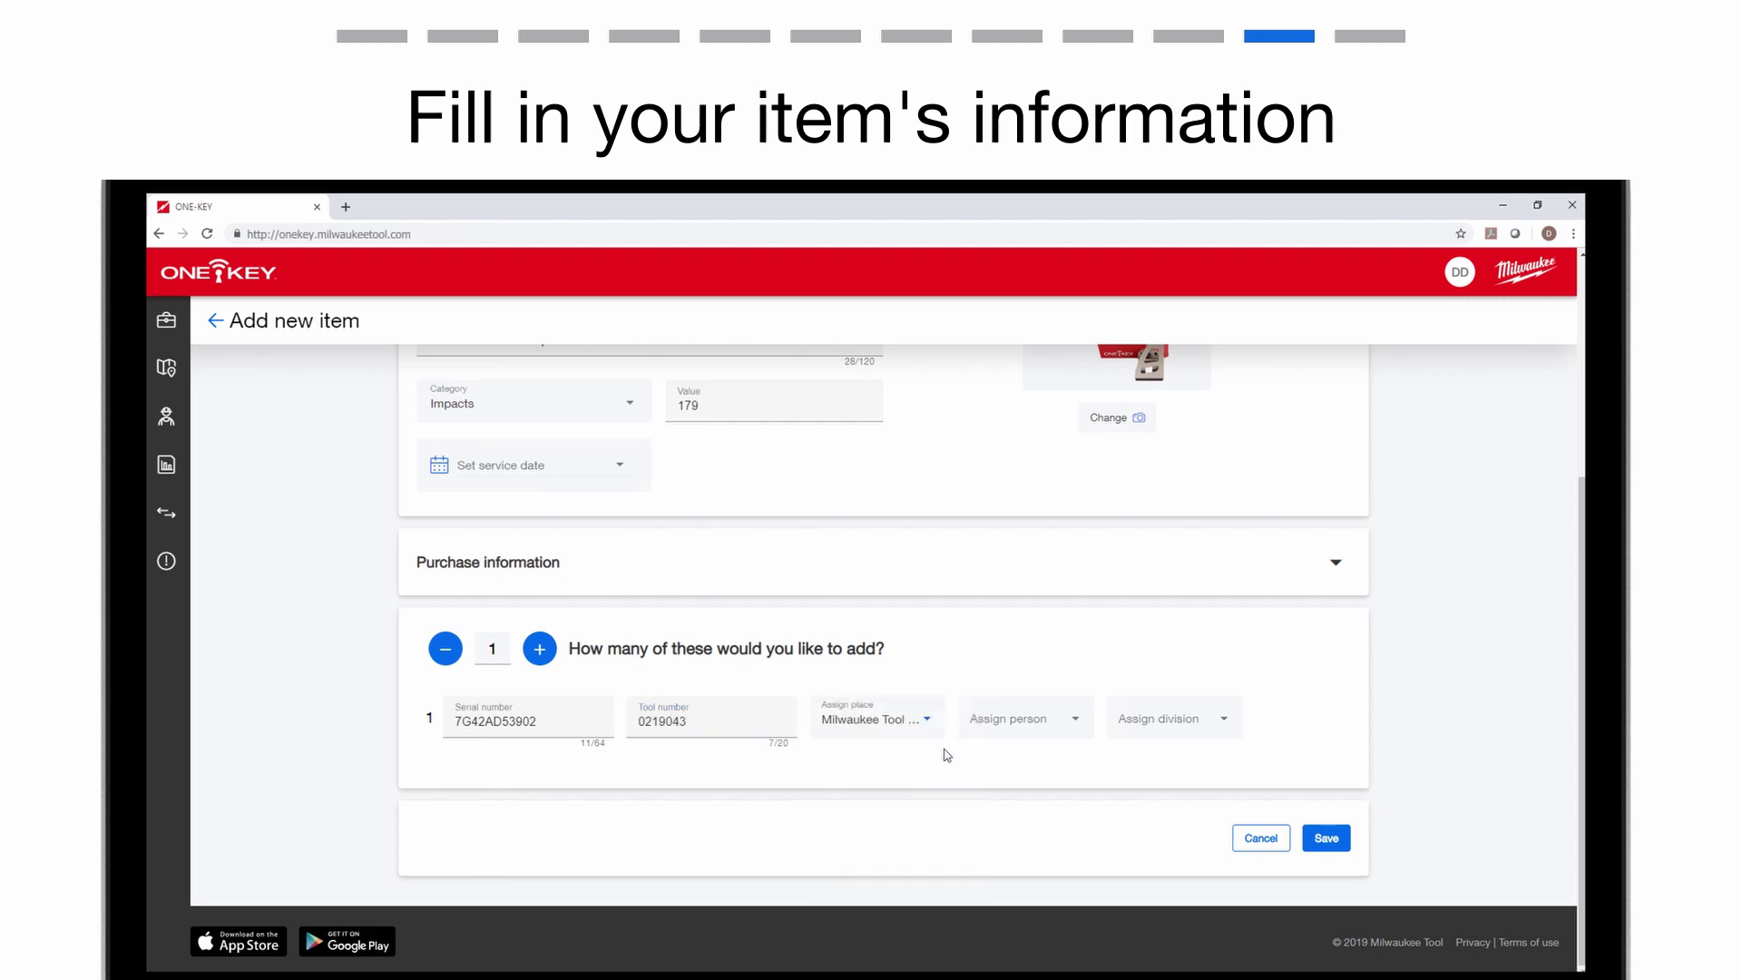
left_click(1058, 727)
left_click(1014, 794)
left_click(1219, 726)
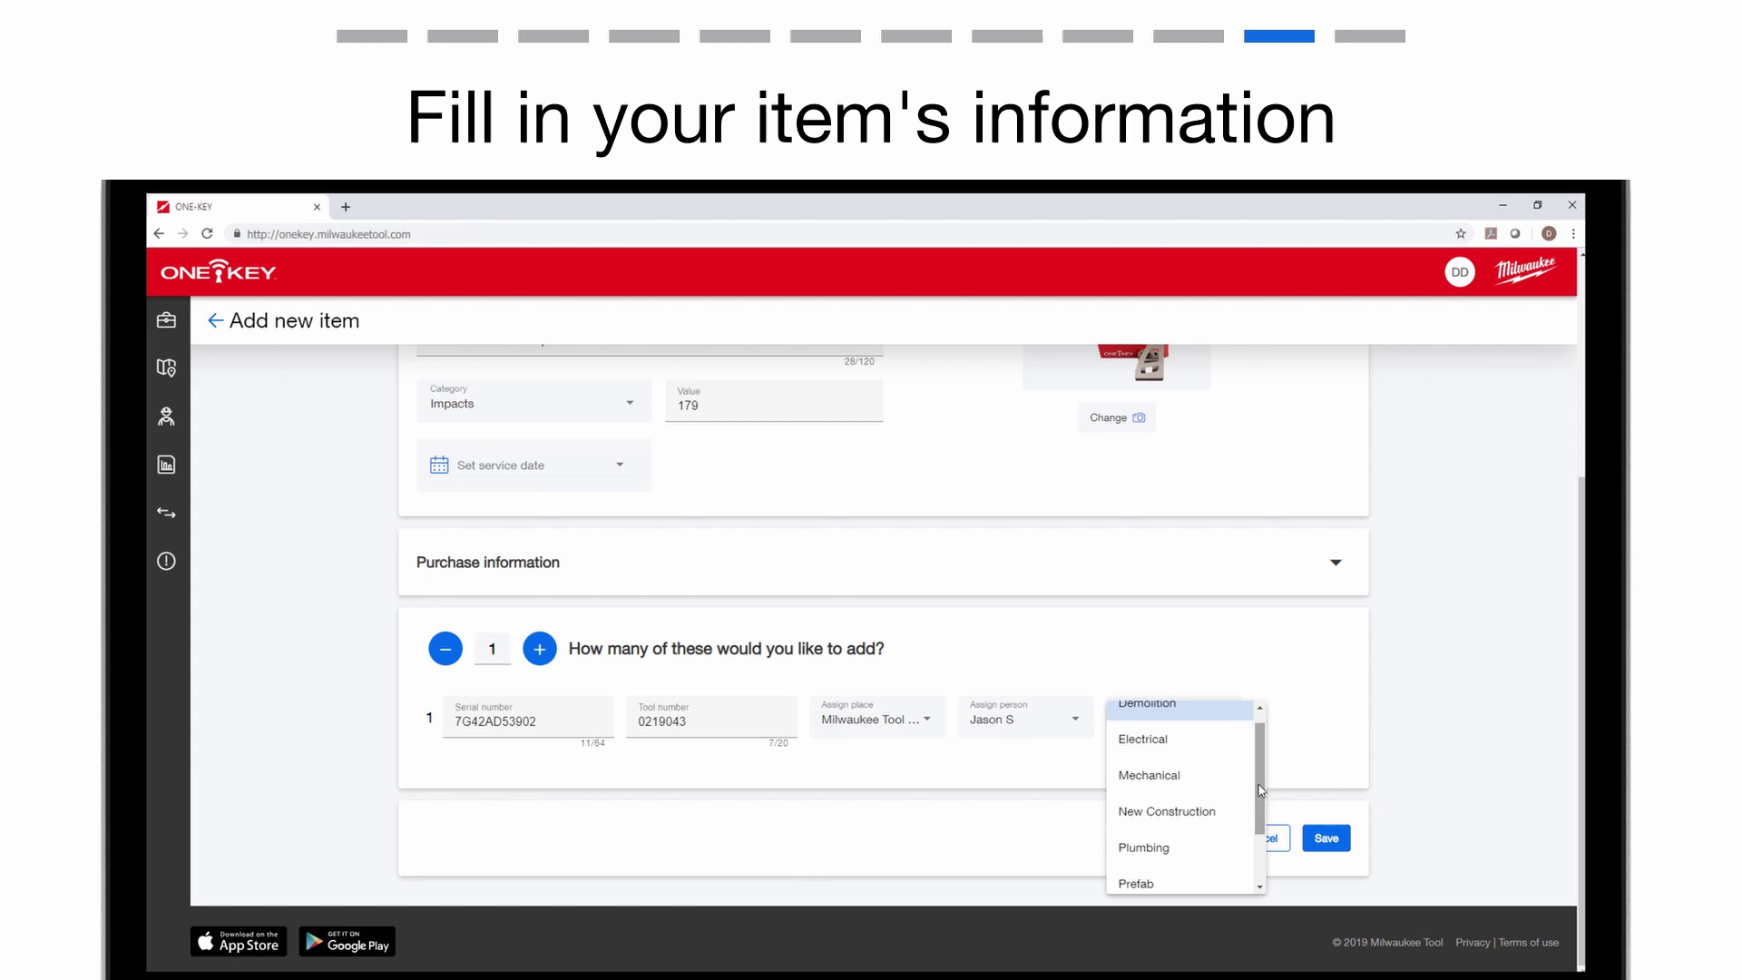
left_click(1172, 756)
Step: Save the M18 FUEL impact driver to the inventory
left_click(1326, 839)
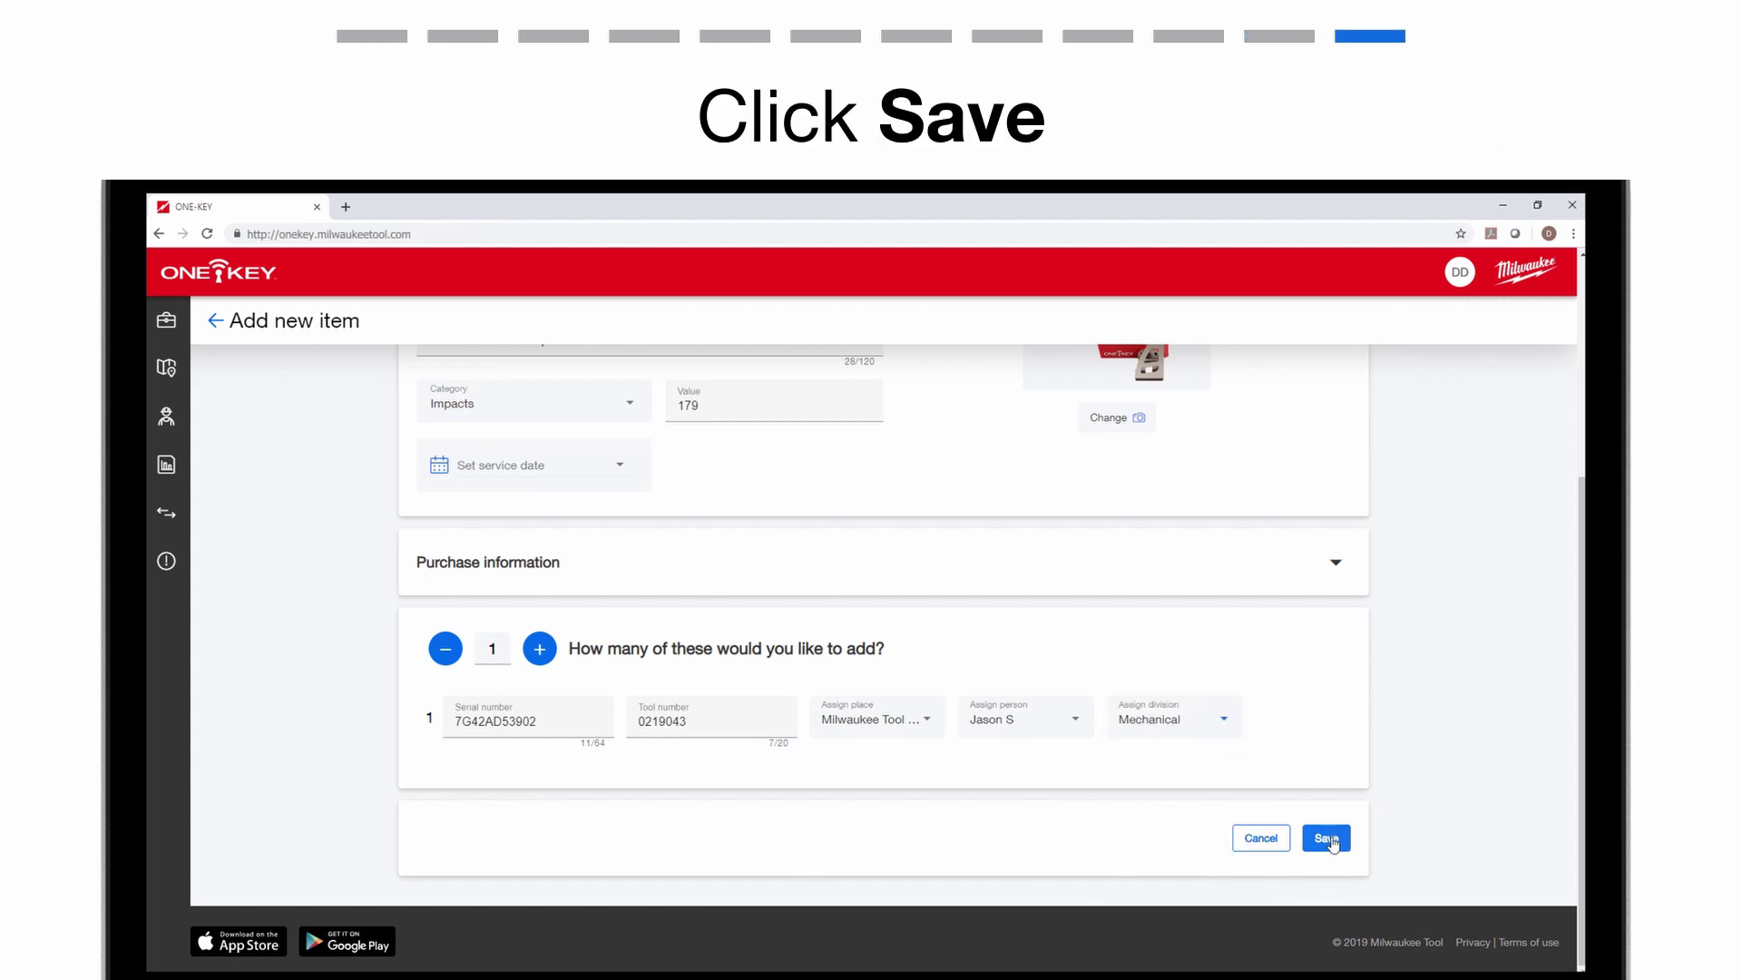